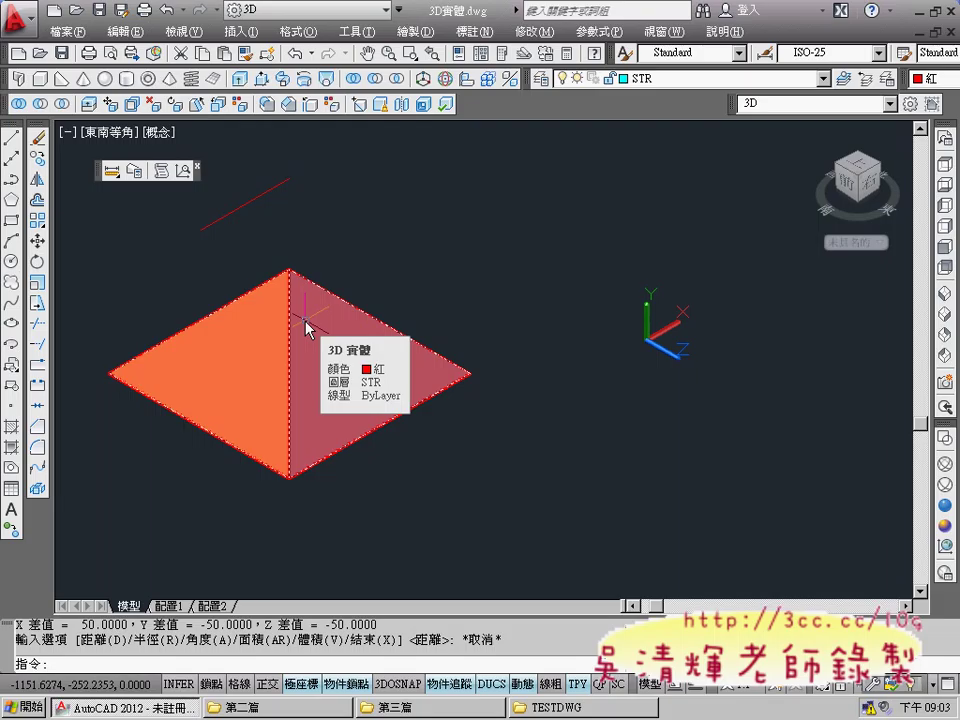
Step: Clear the solid's selection and pan the red square outline into the centre of the view
{"action": "left_click", "coordinate": [305, 322]}
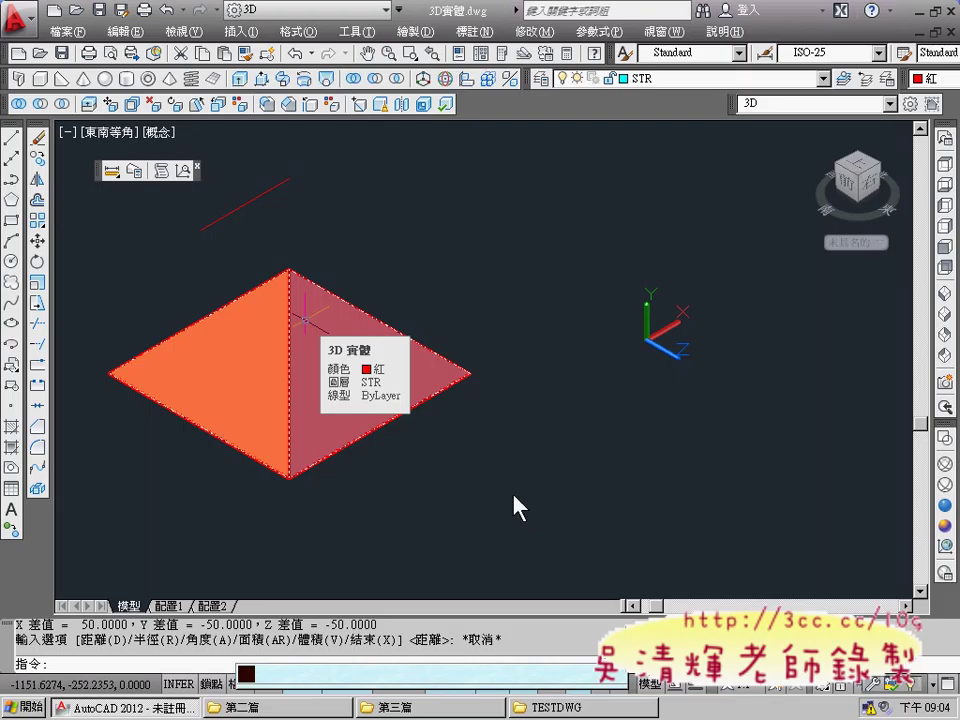
{"action": "key", "text": "Escape"}
{"action": "scroll", "coordinate": [549, 536], "scroll_direction": "up", "scroll_amount": 2}
{"action": "middle_click_drag", "start_coordinate": [514, 300], "coordinate": [519, 283]}
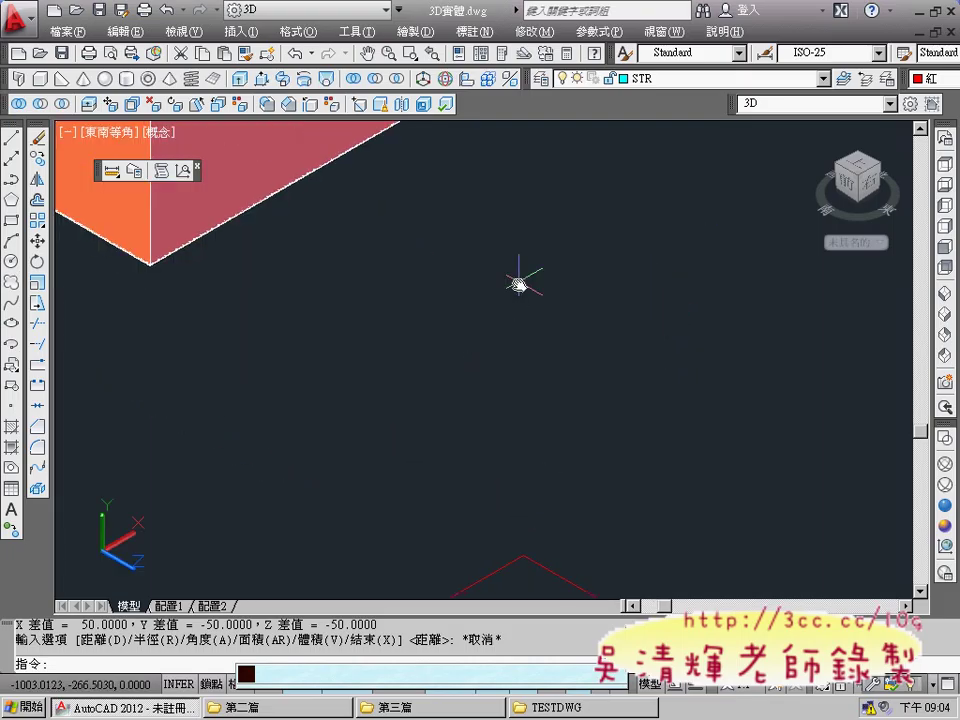
{"action": "scroll", "coordinate": [519, 283], "scroll_direction": "down", "scroll_amount": 2}
{"action": "middle_click_drag", "start_coordinate": [583, 439], "coordinate": [568, 300]}
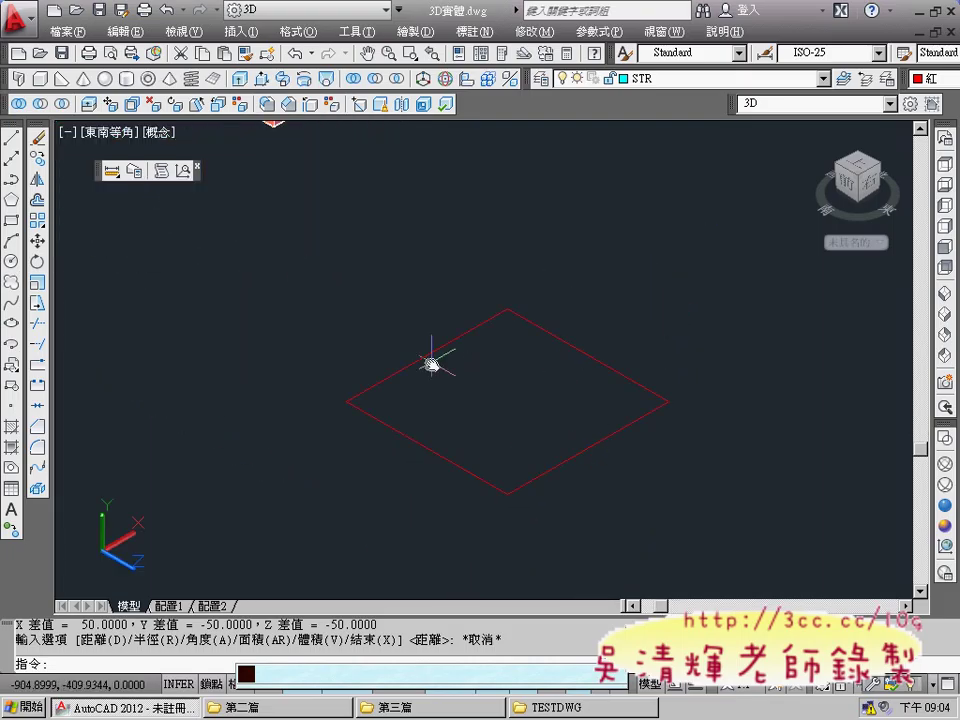
{"action": "key", "text": "Escape"}
{"action": "key", "text": "Escape"}
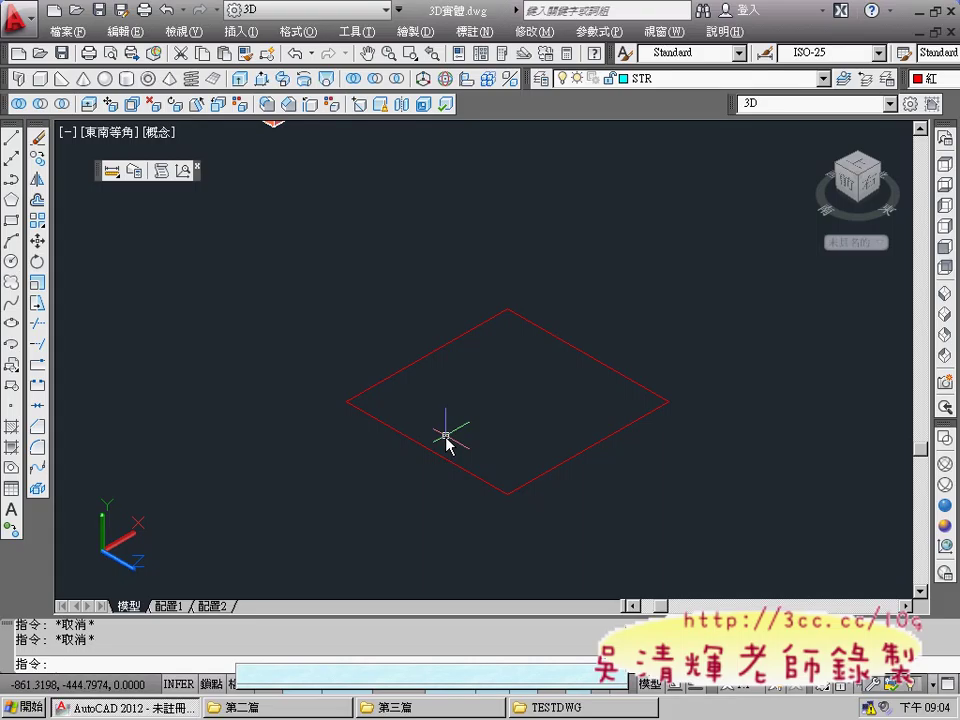
Step: Select the red square outline
{"action": "left_click", "coordinate": [425, 354]}
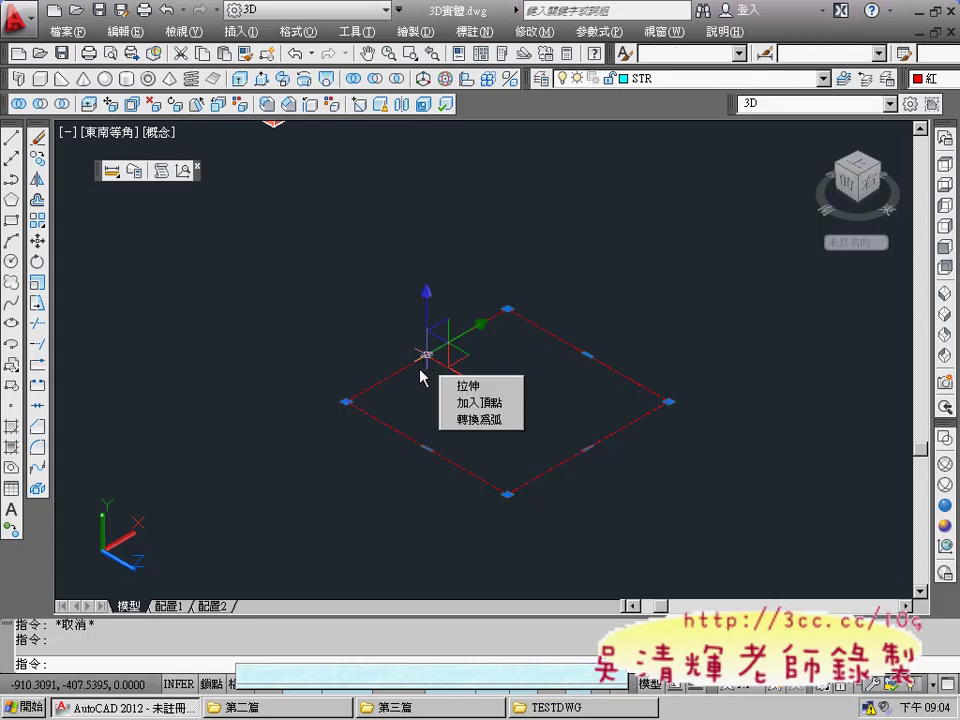
{"action": "key", "text": "Escape"}
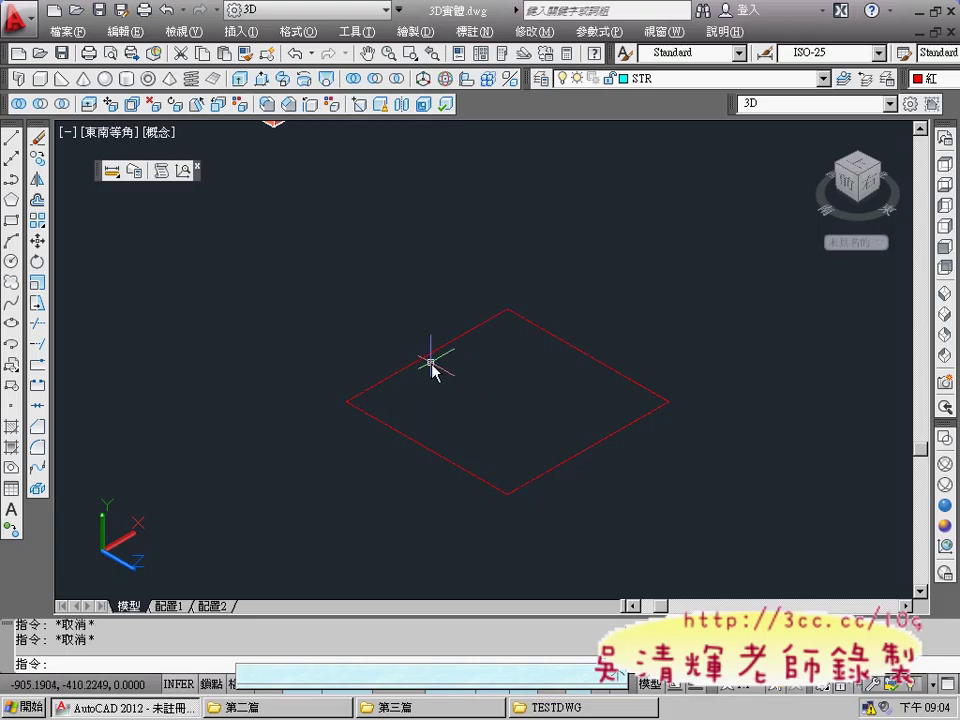
{"action": "left_click", "coordinate": [422, 358]}
{"action": "key", "text": "Delete"}
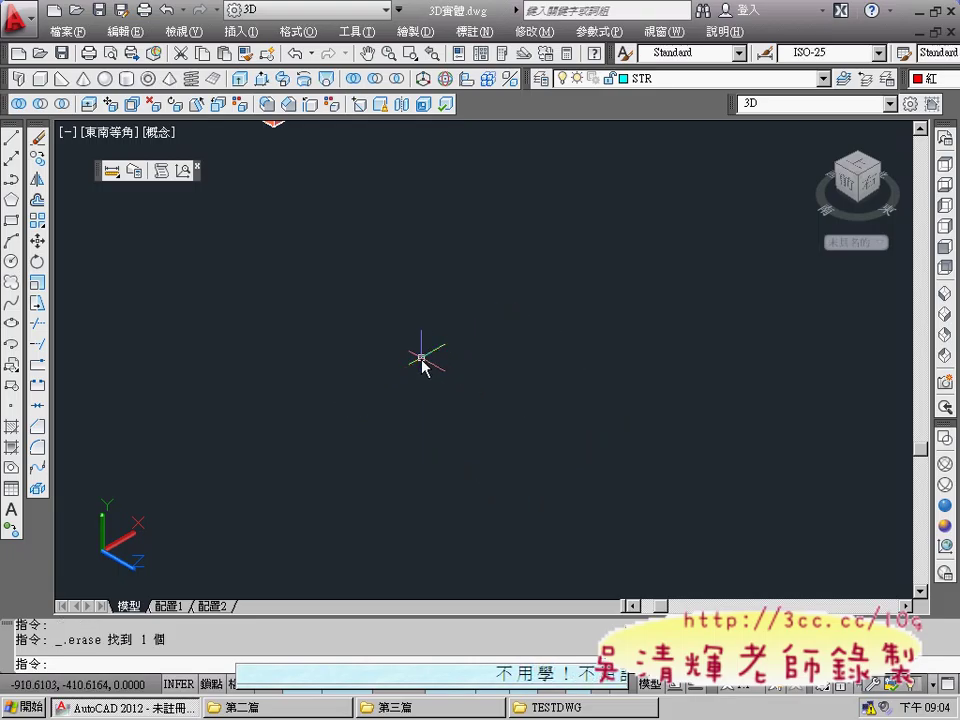
{"action": "left_click", "coordinate": [15, 223]}
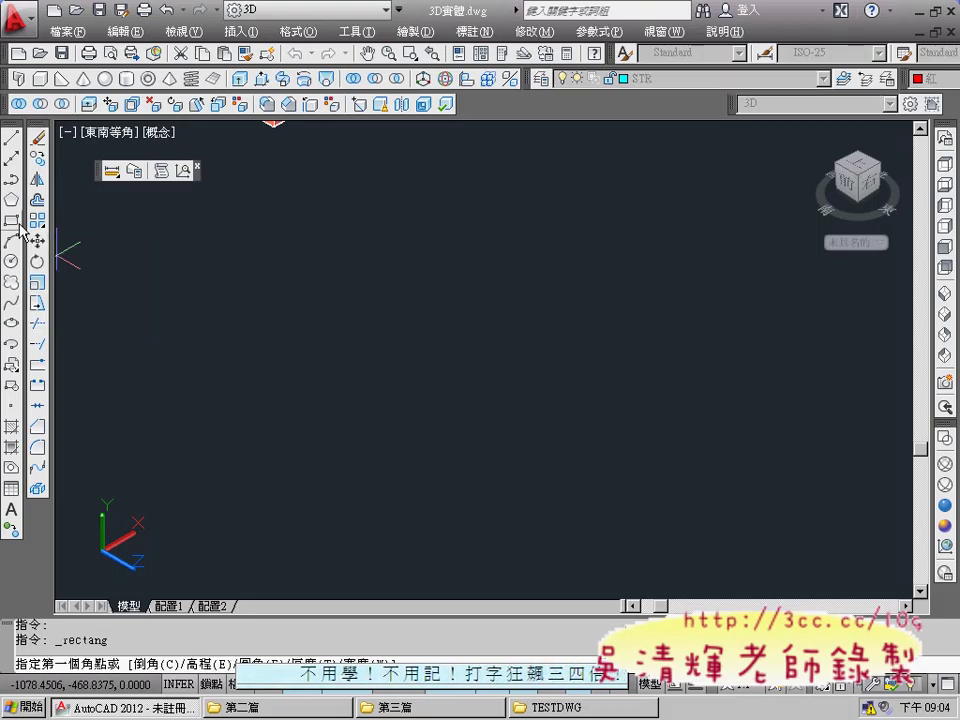
{"action": "left_click", "coordinate": [393, 425]}
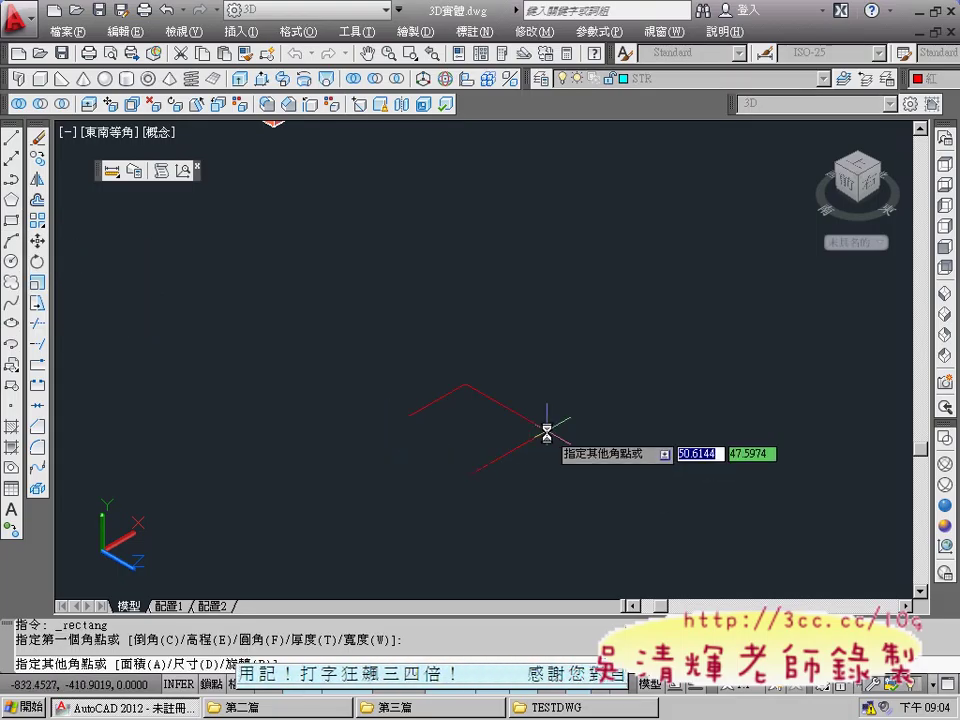
{"action": "type", "text": "@100,100"}
{"action": "key", "text": "Return"}
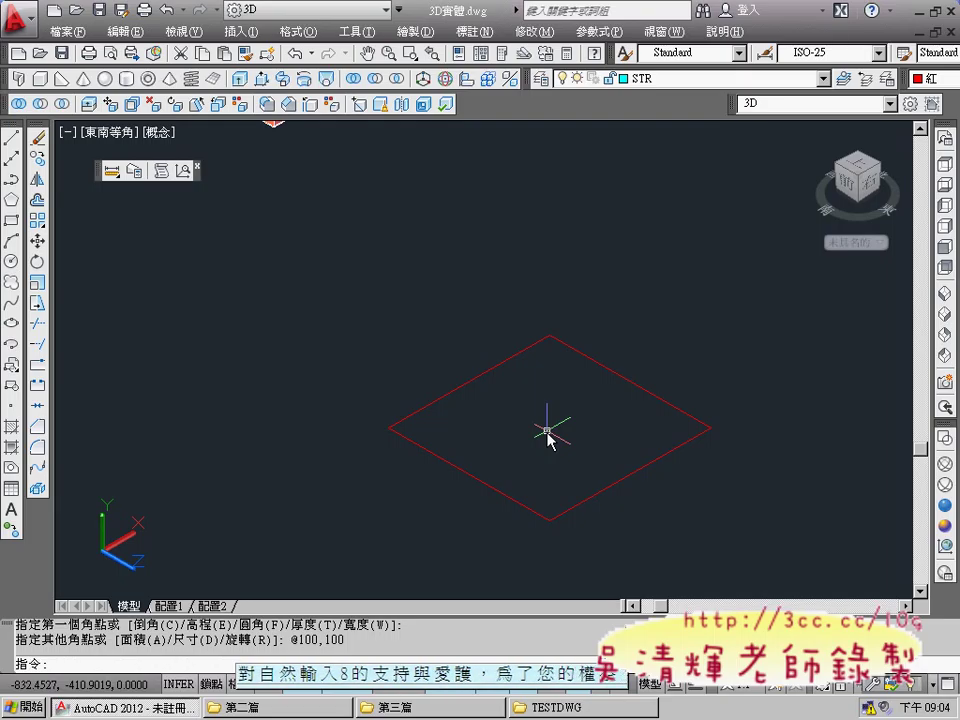
{"action": "middle_click_drag", "start_coordinate": [553, 437], "coordinate": [497, 403]}
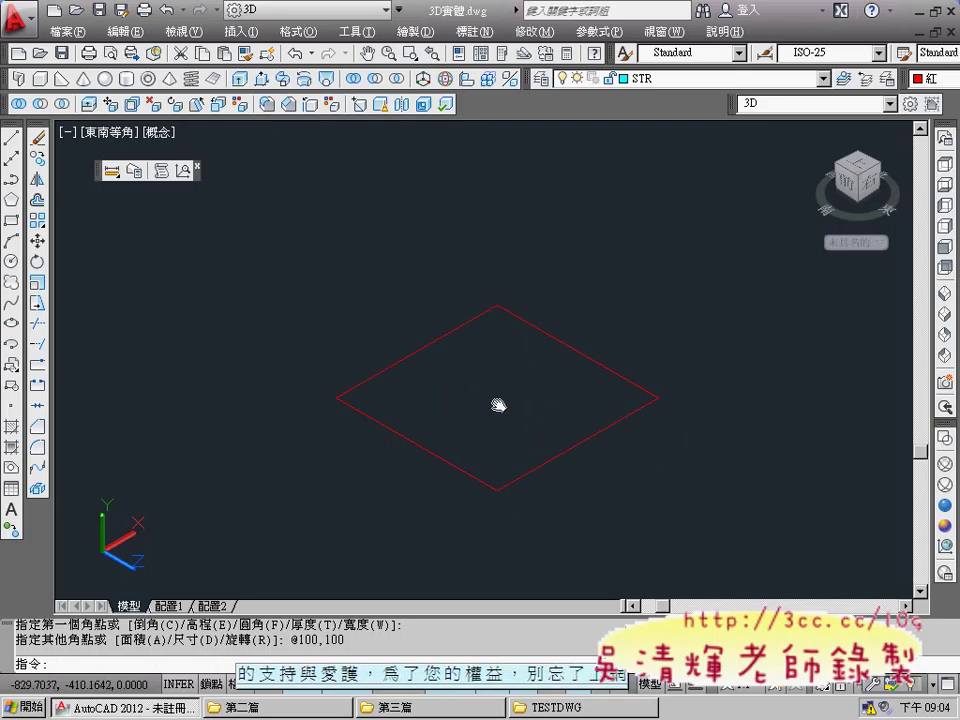
Step: Draw a line from the 100×100 rectangle's centre straight up along +Z
{"action": "left_click", "coordinate": [12, 137]}
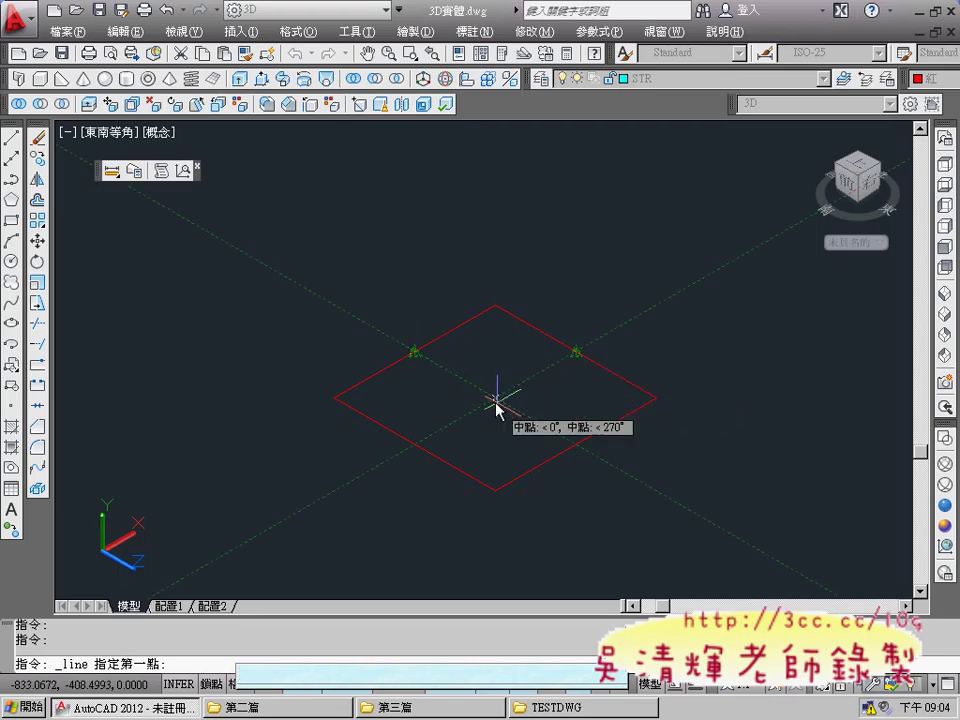
{"action": "left_click", "coordinate": [495, 398]}
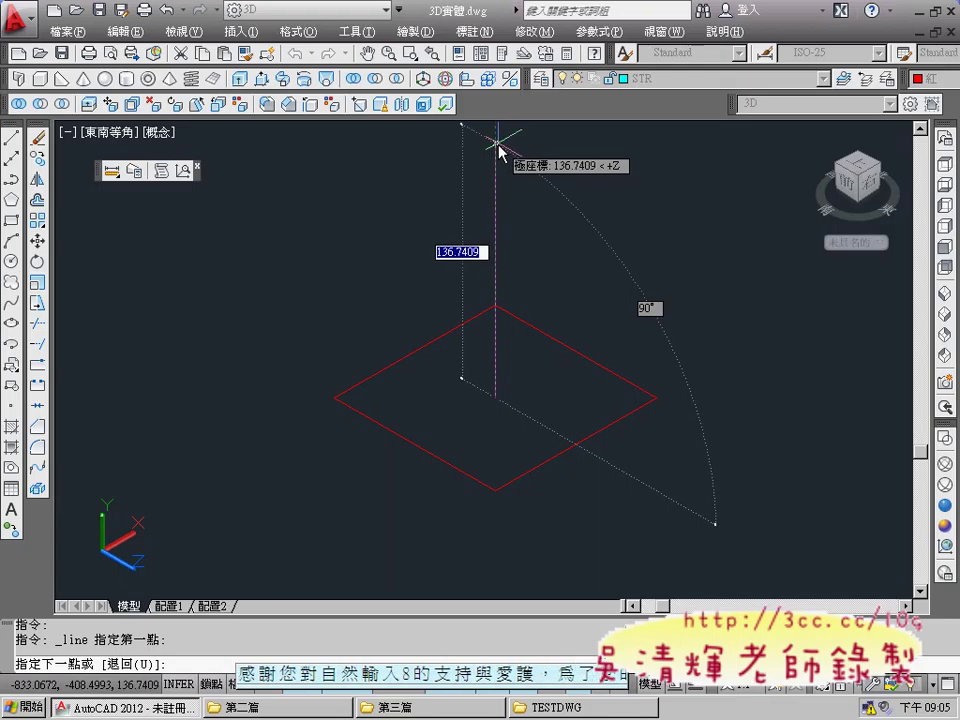
{"action": "left_click", "coordinate": [497, 145]}
{"action": "key", "text": "Return"}
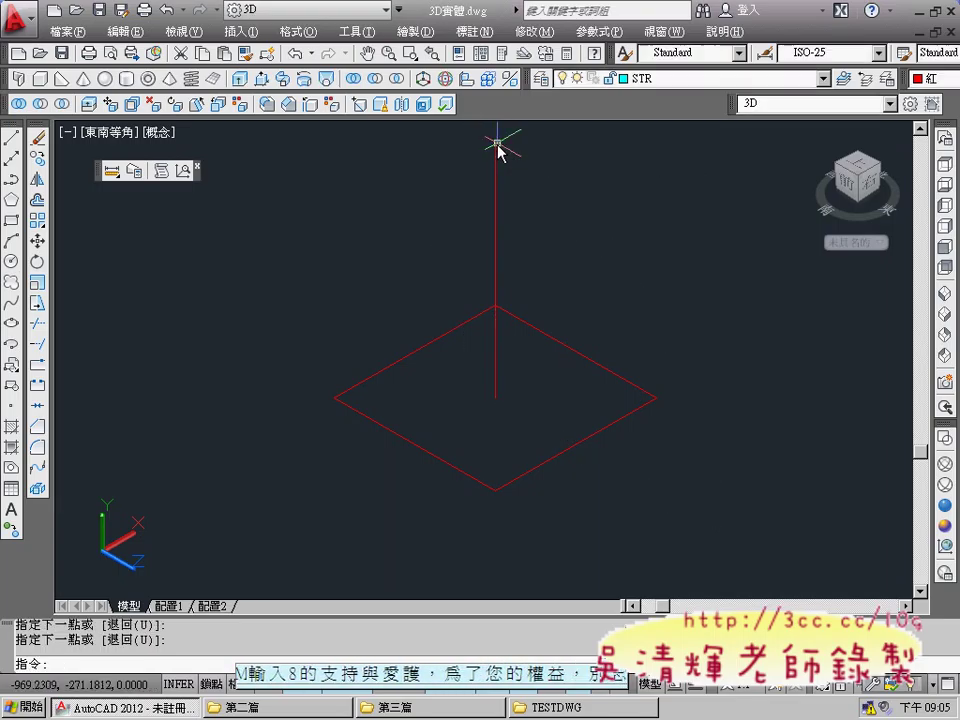
{"action": "scroll", "coordinate": [535, 238], "scroll_direction": "down", "scroll_amount": 2}
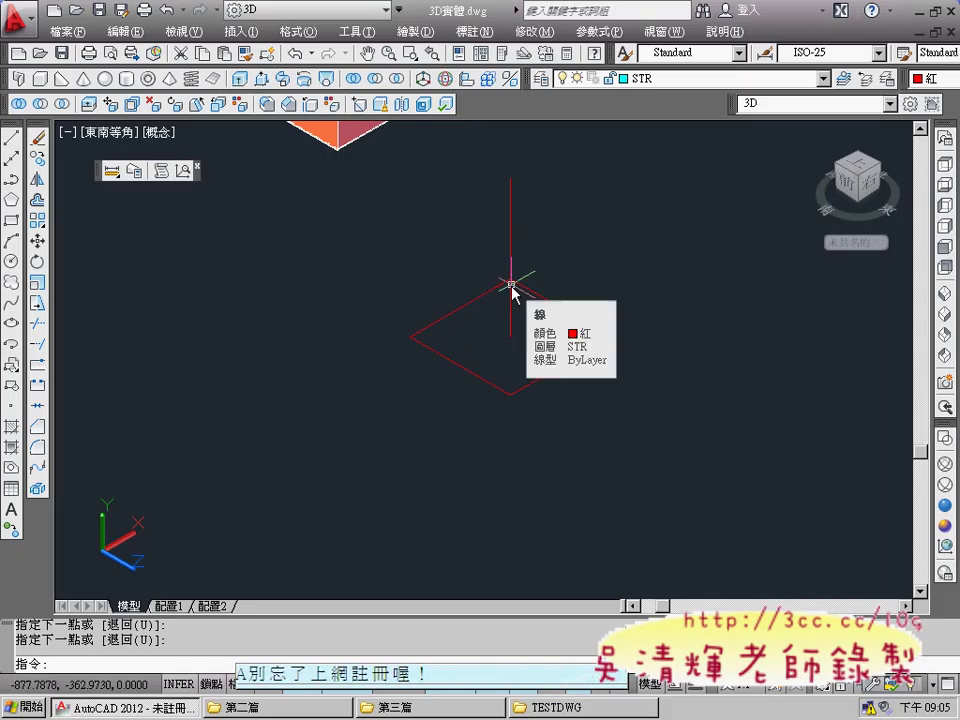
{"action": "mouse_move", "coordinate": [511, 300]}
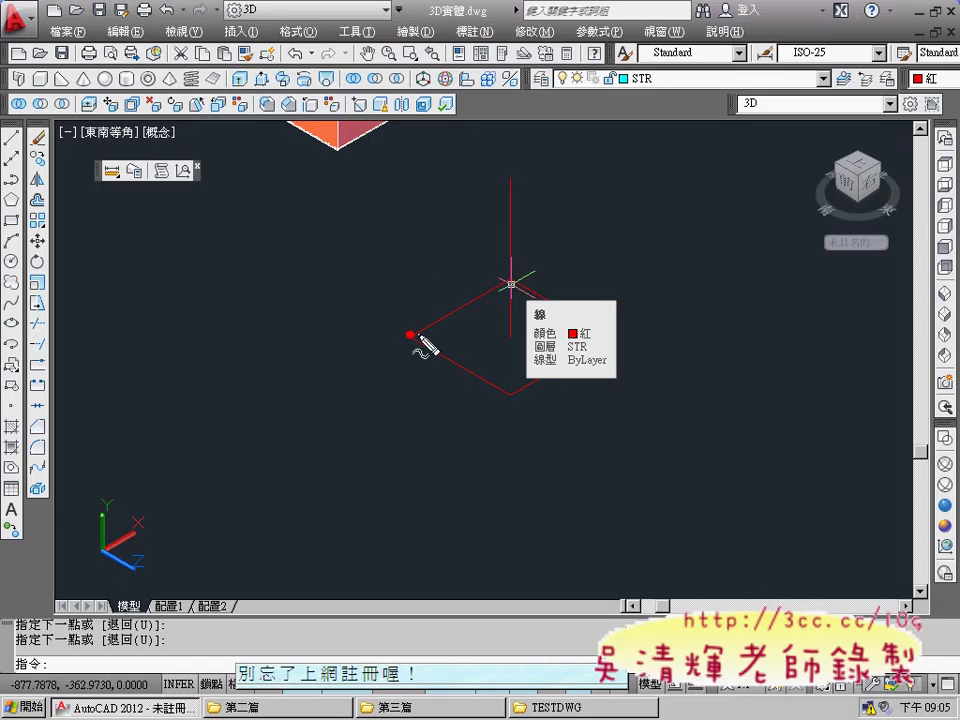
{"action": "left_click_drag", "start_coordinate": [432, 216], "coordinate": [563, 267]}
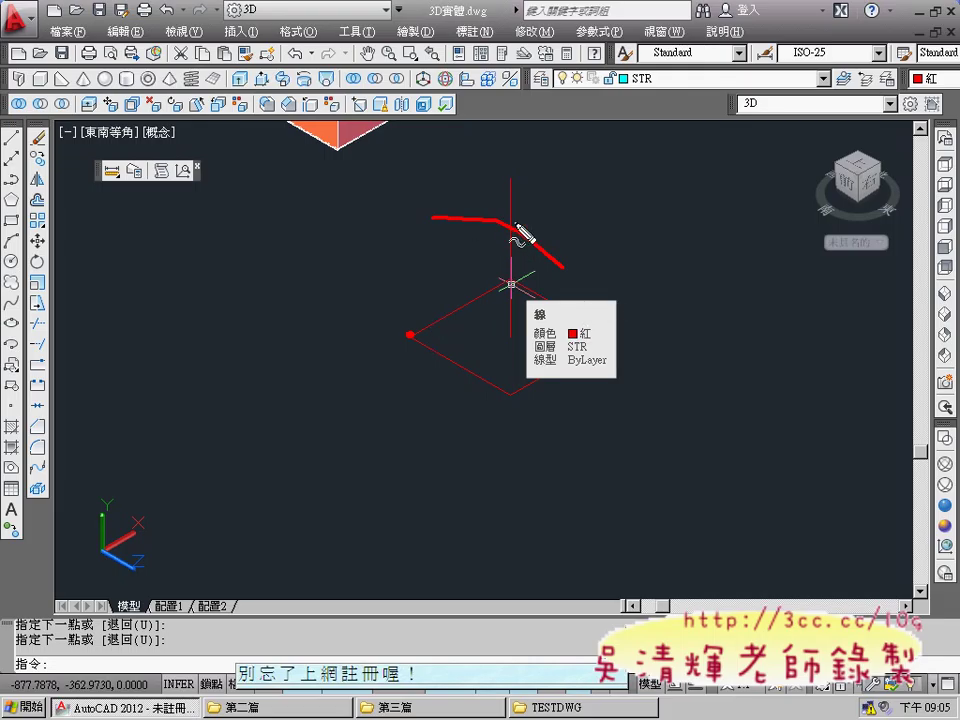
{"action": "mouse_move", "coordinate": [505, 196]}
{"action": "left_mouse_down"}
{"action": "mouse_move", "coordinate": [518, 209]}
{"action": "mouse_move", "coordinate": [505, 209]}
{"action": "left_mouse_up"}
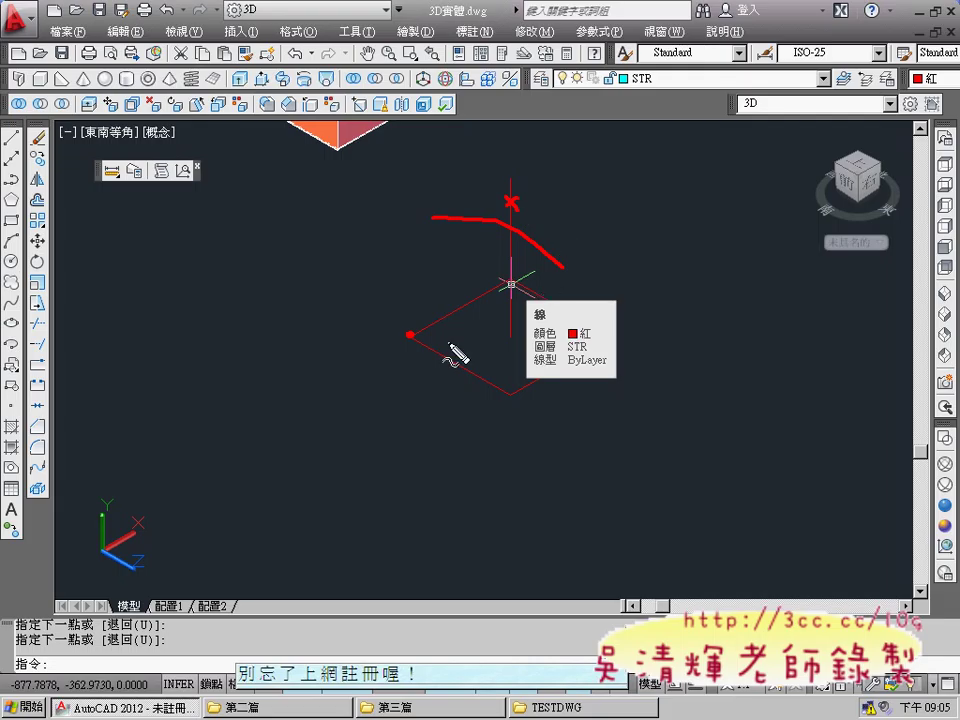
{"action": "left_click_drag", "start_coordinate": [410, 334], "coordinate": [512, 236]}
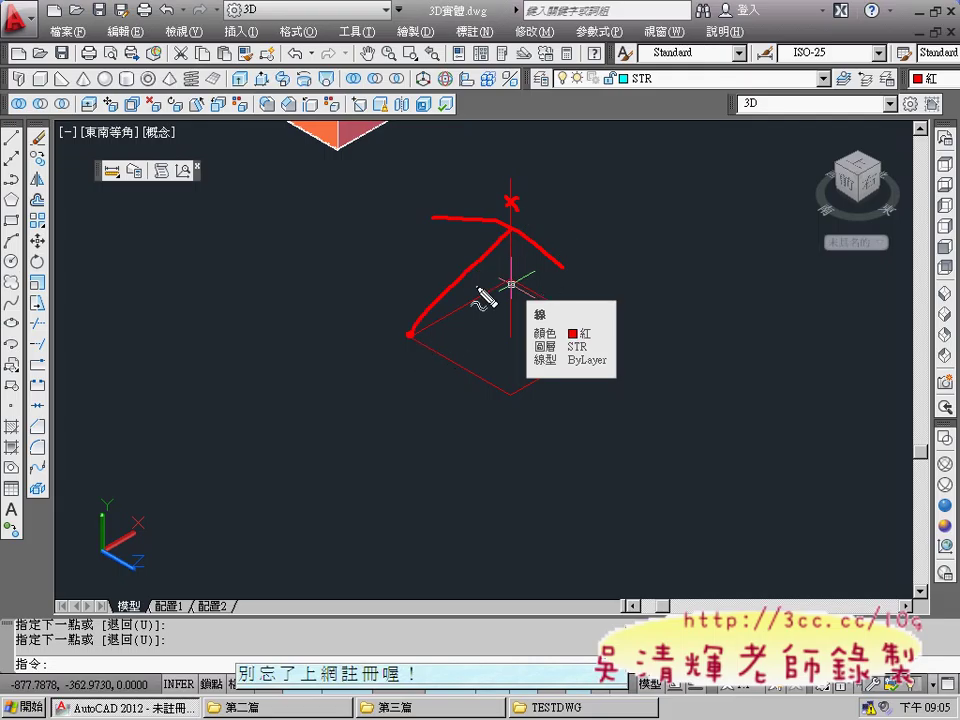
{"action": "mouse_move", "coordinate": [470, 294]}
{"action": "left_mouse_down"}
{"action": "mouse_move", "coordinate": [471, 312]}
{"action": "mouse_move", "coordinate": [511, 290]}
{"action": "left_mouse_up"}
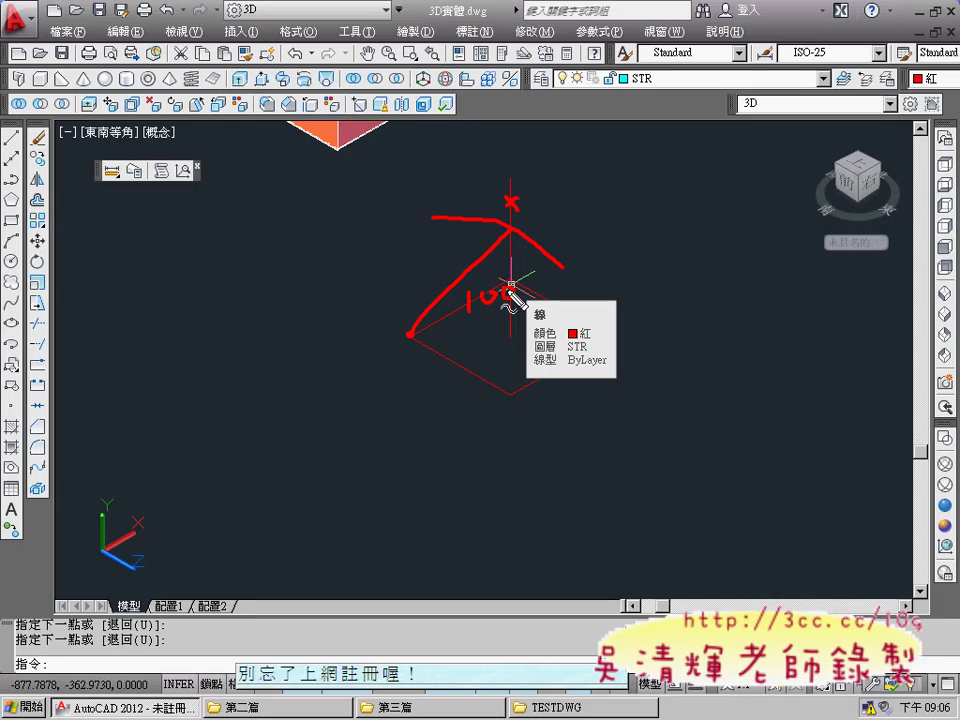
{"action": "key", "text": "Escape"}
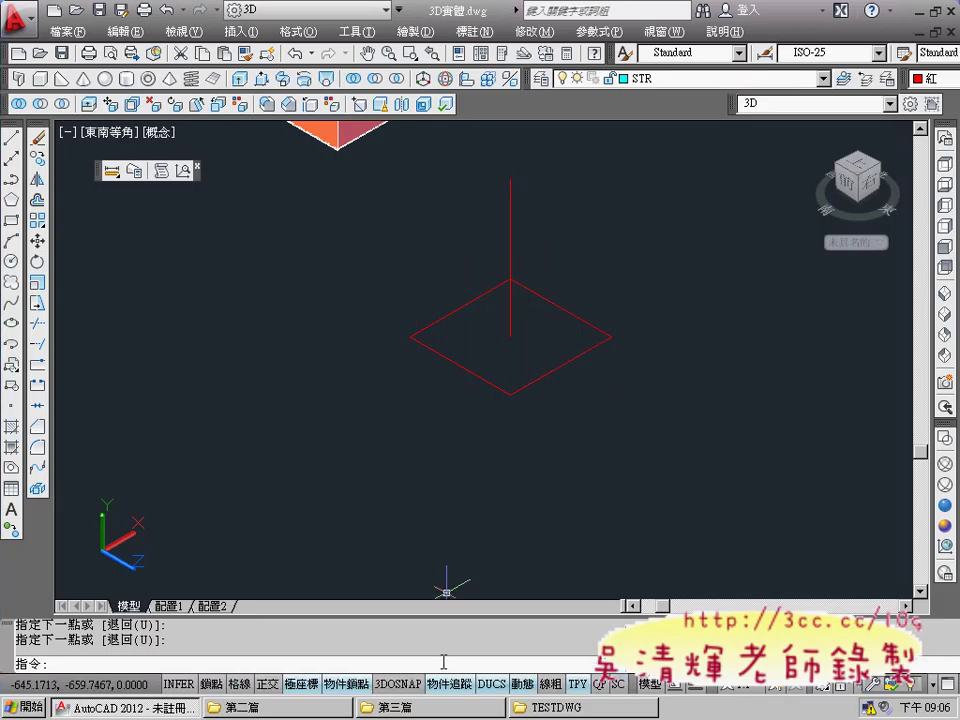
Step: Turn on the UCS toolbar and trace the vertical plane from the square's left corner to the centre line
{"action": "right_click", "coordinate": [414, 76]}
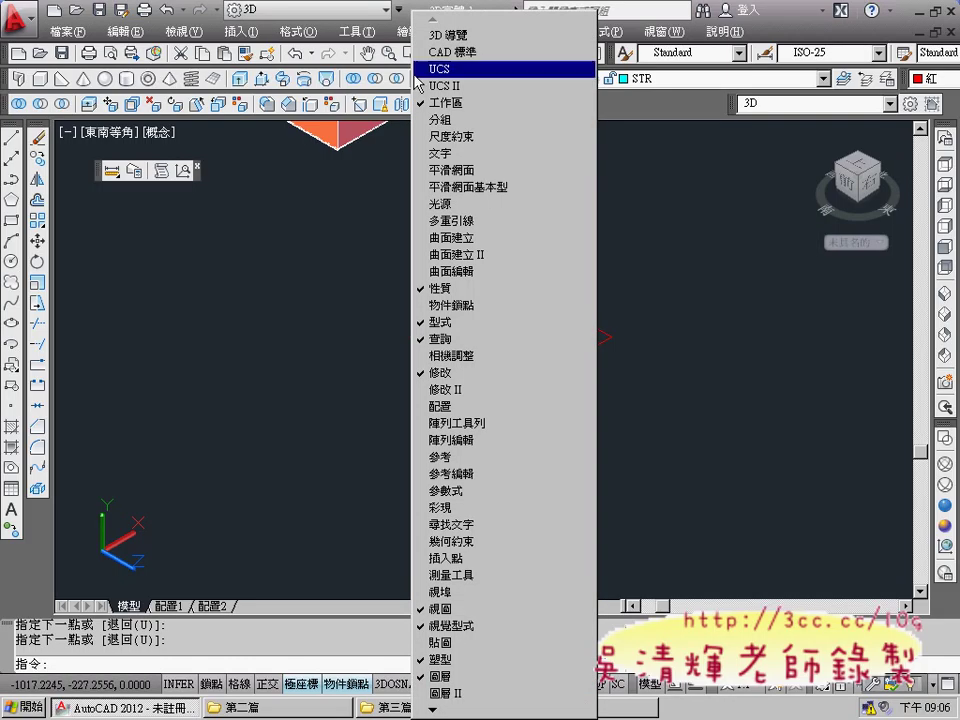
{"action": "left_click", "coordinate": [452, 70]}
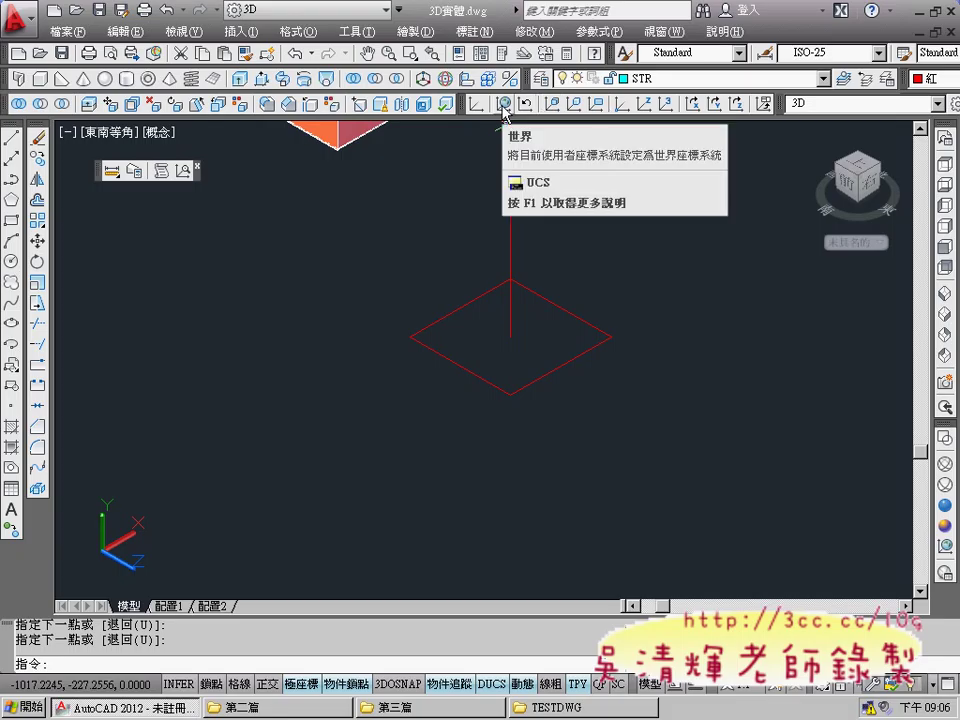
{"action": "mouse_move", "coordinate": [619, 103]}
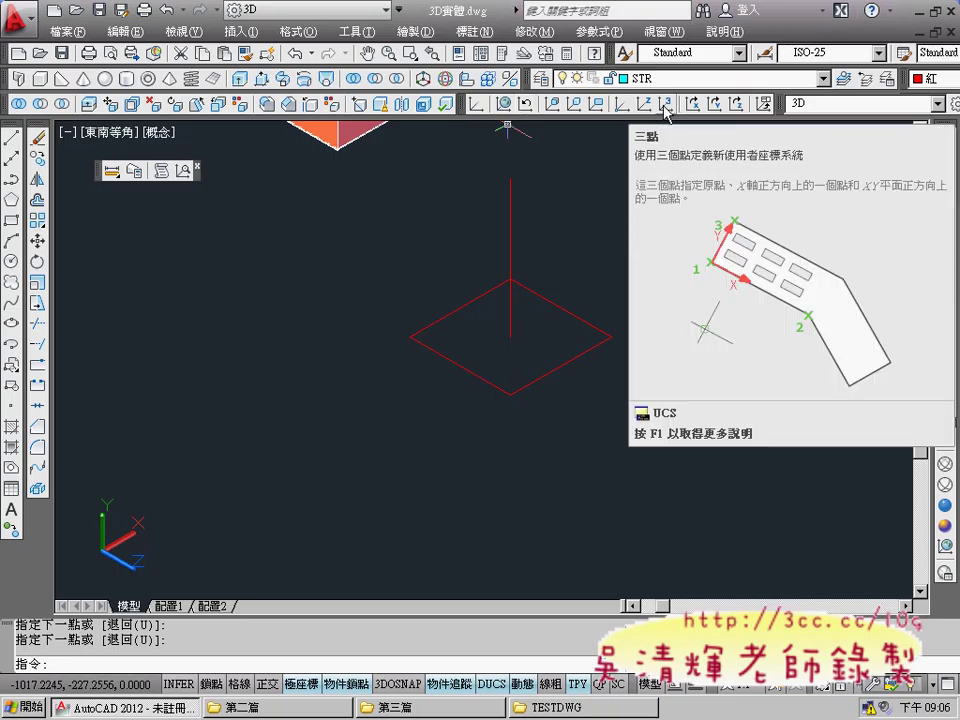
{"action": "mouse_move", "coordinate": [666, 103]}
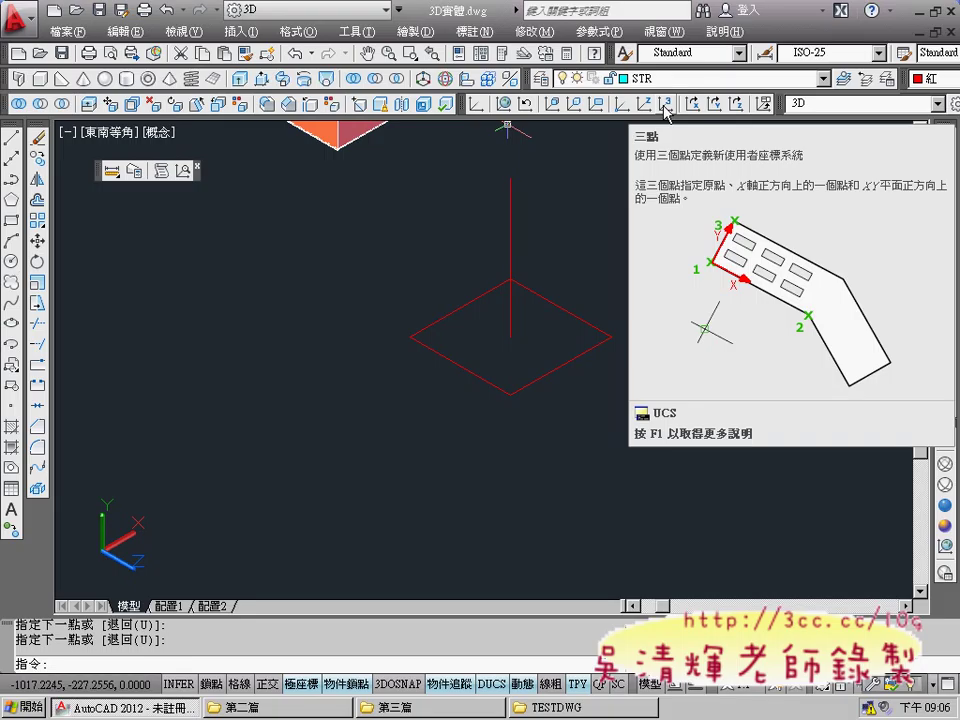
{"action": "left_click", "coordinate": [412, 337]}
{"action": "left_click", "coordinate": [415, 204]}
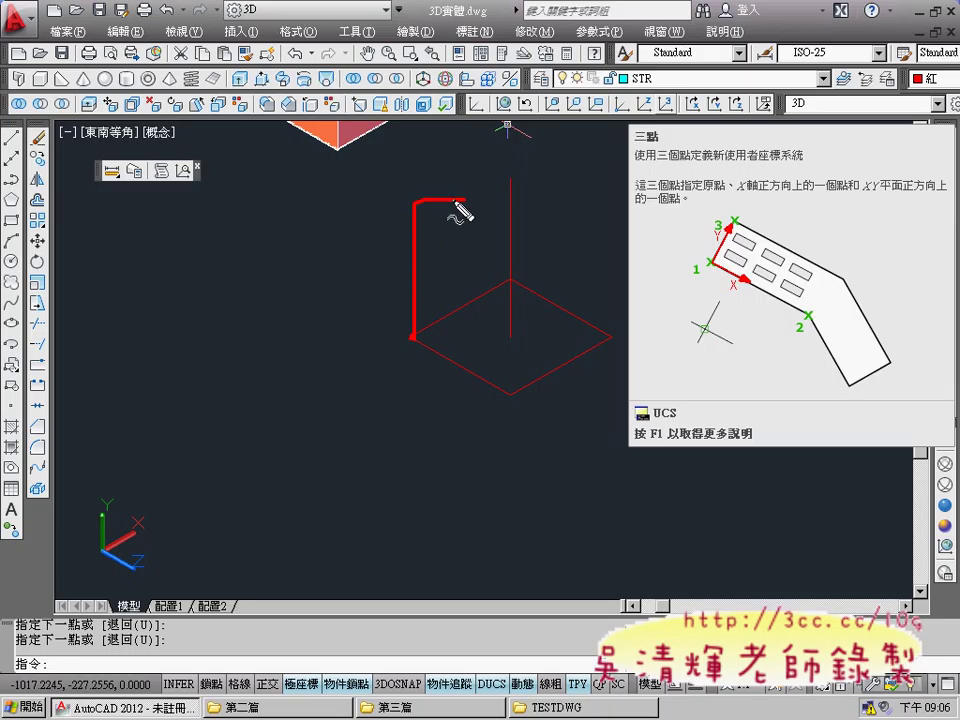
{"action": "left_click", "coordinate": [512, 200]}
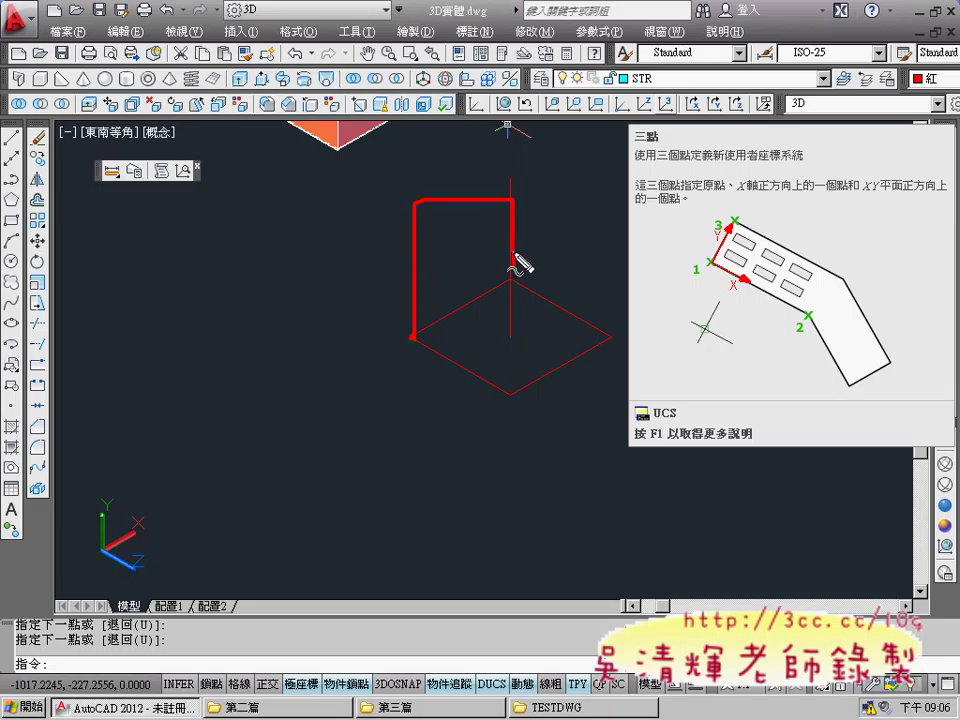
{"action": "left_click", "coordinate": [512, 336]}
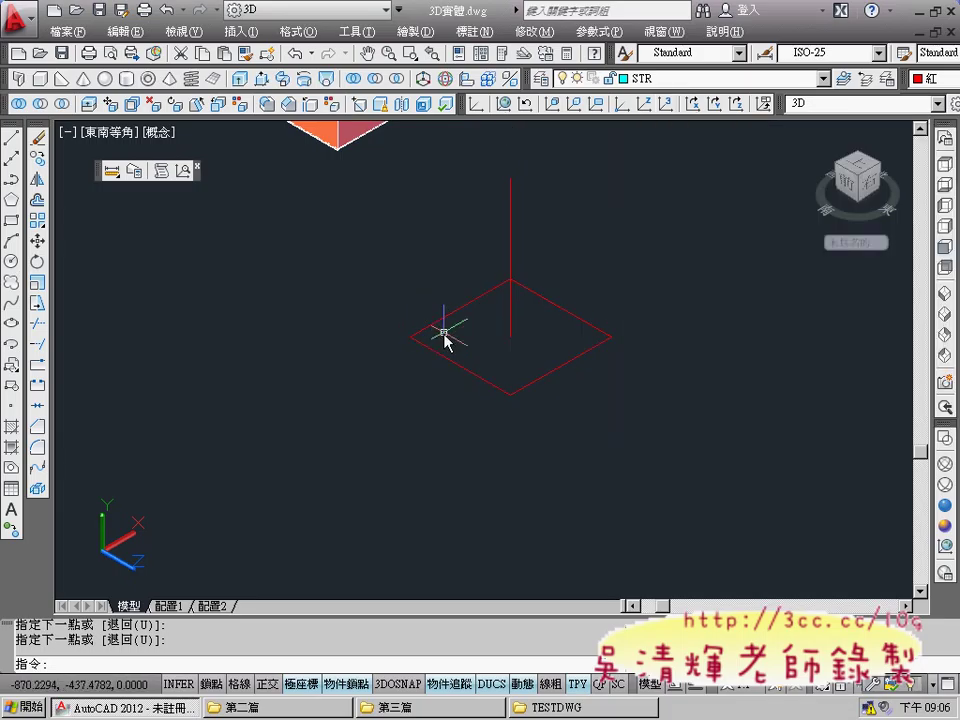
Step: Define a 3-point UCS: origin at the square's left corner, X toward the line's base, Y up the line
{"action": "left_click", "coordinate": [667, 104]}
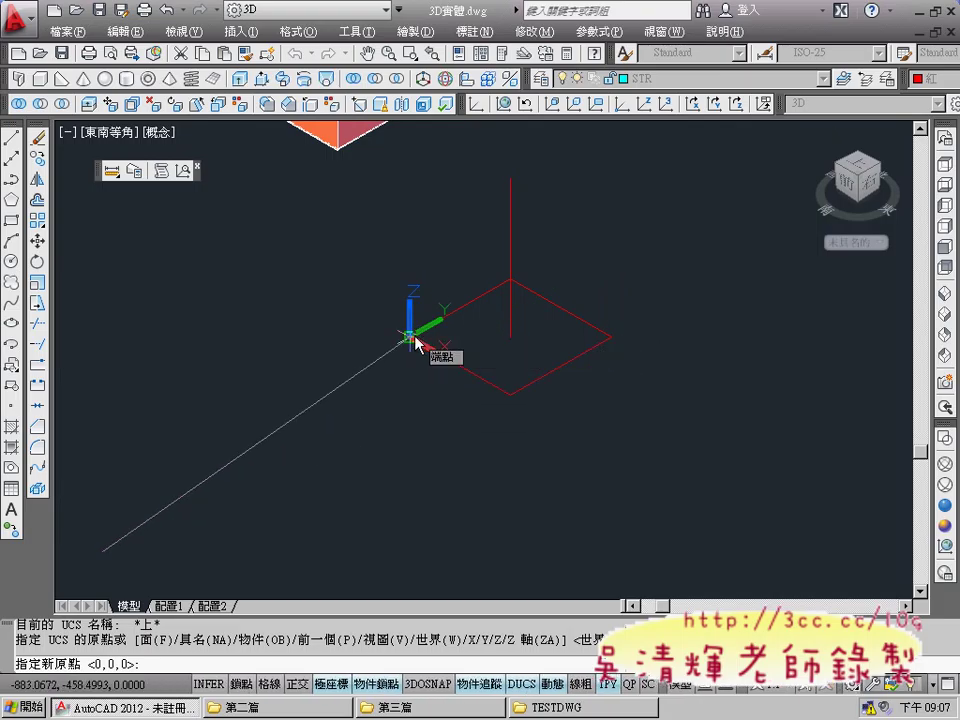
{"action": "left_click", "coordinate": [413, 339]}
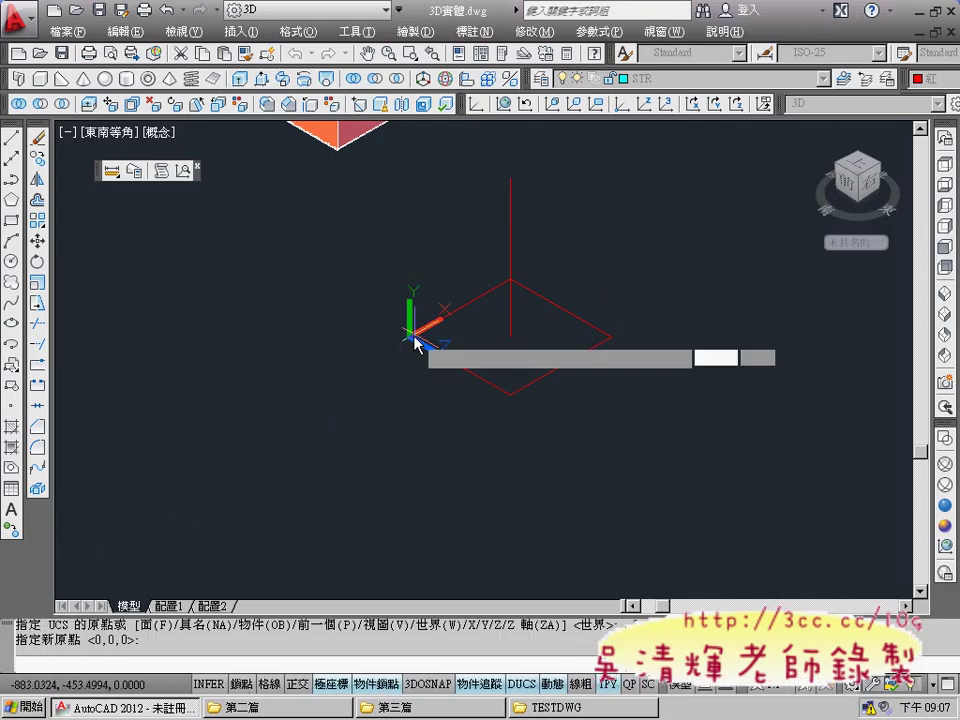
{"action": "left_click", "coordinate": [510, 337]}
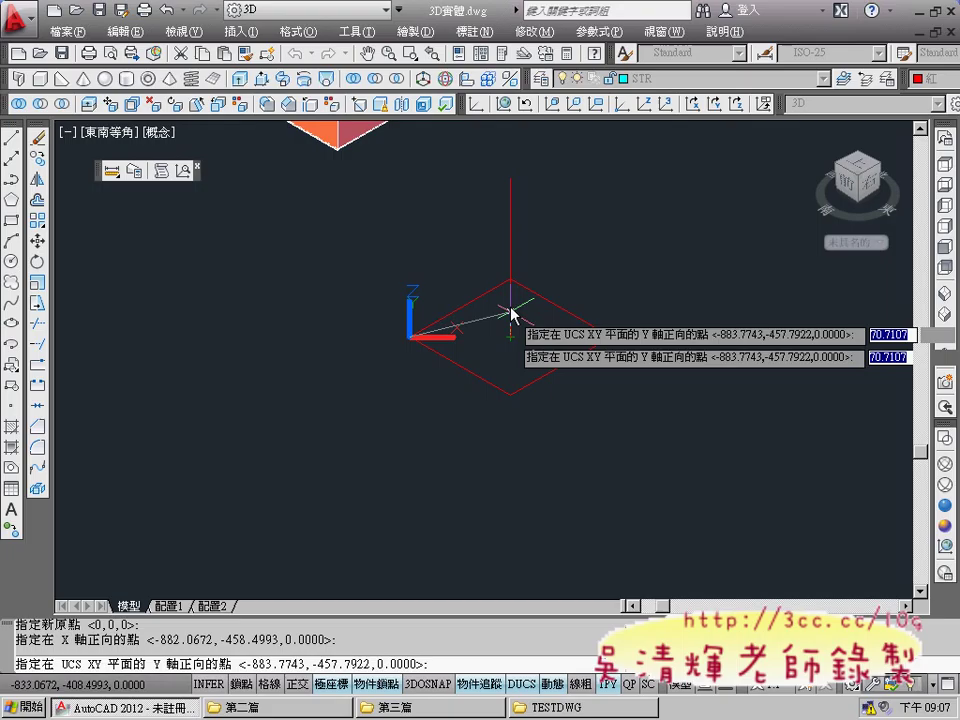
{"action": "left_click", "coordinate": [512, 181]}
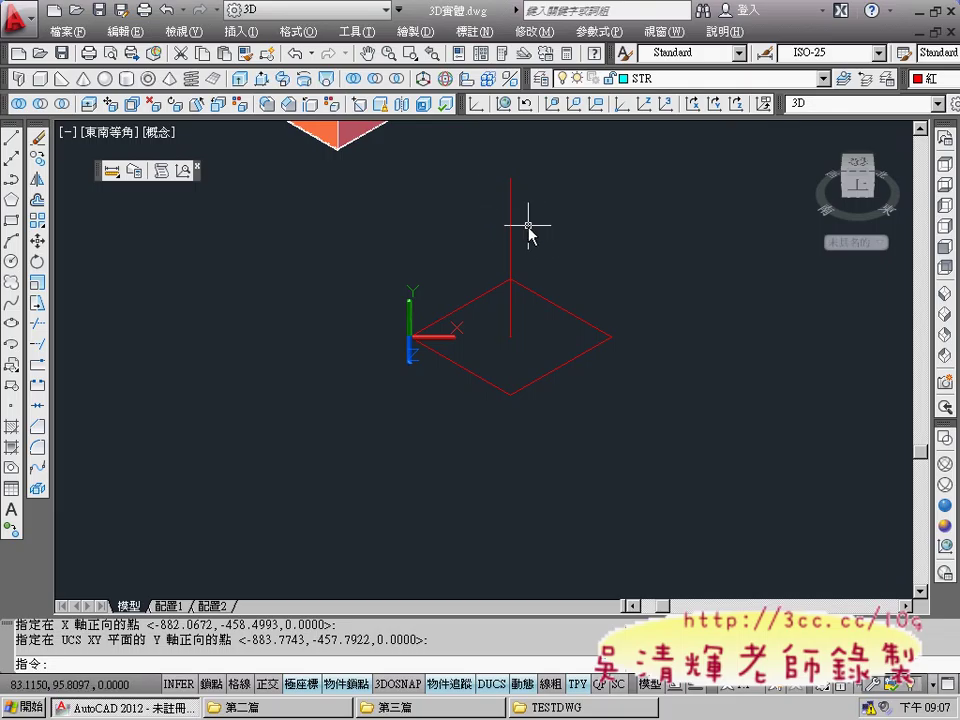
Step: Draw a radius-100 circle centred on the new UCS origin at the square's left corner
{"action": "left_click", "coordinate": [11, 261]}
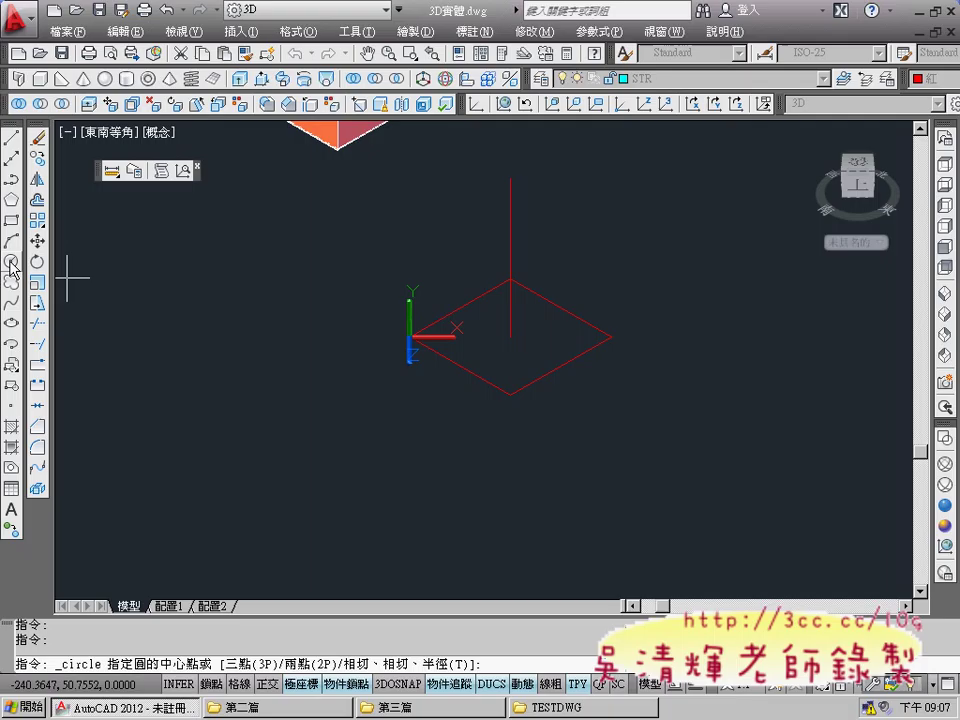
{"action": "left_click", "coordinate": [412, 338]}
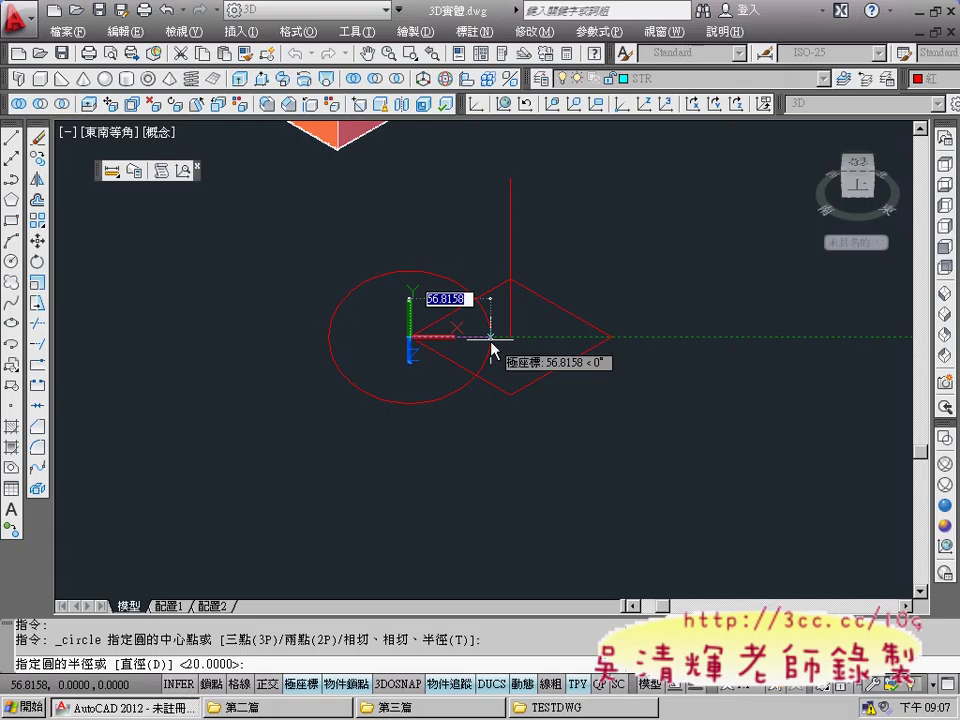
{"action": "type", "text": "100"}
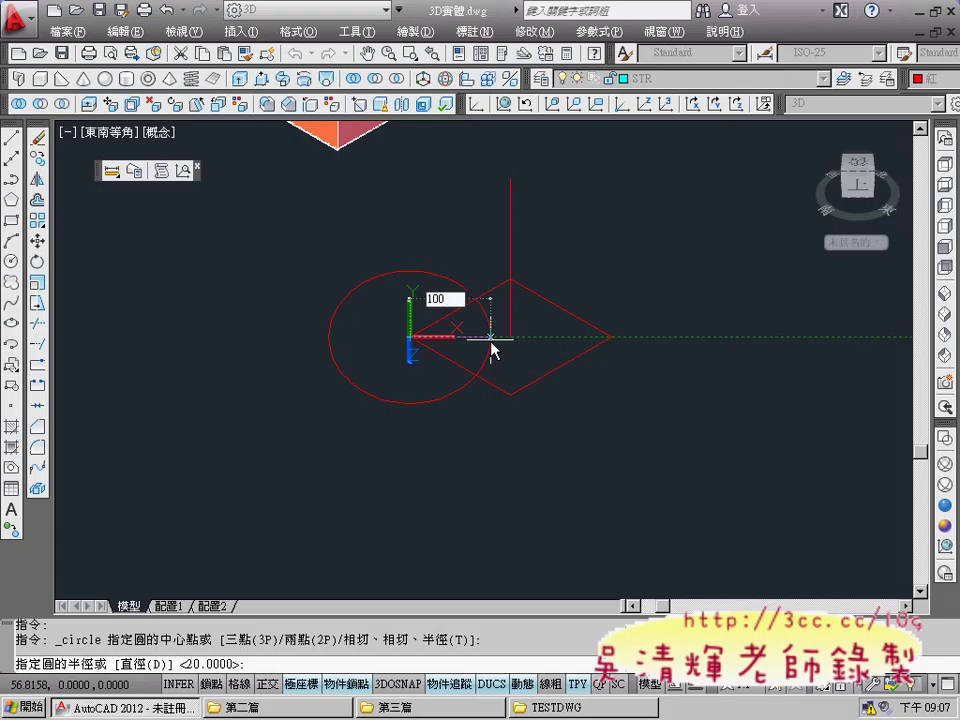
{"action": "key", "text": "Return"}
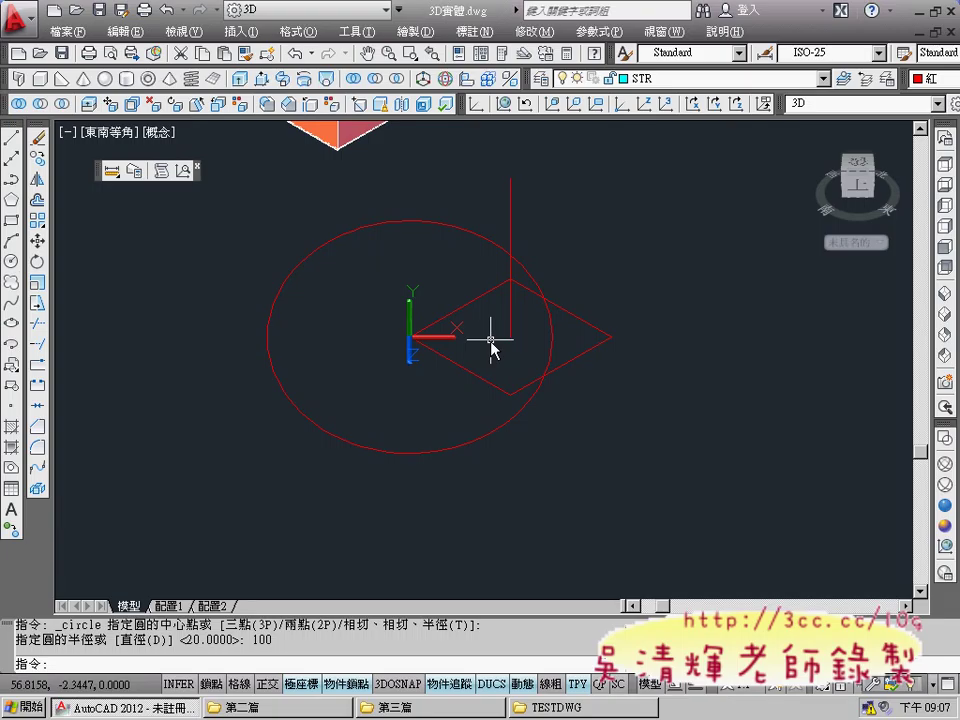